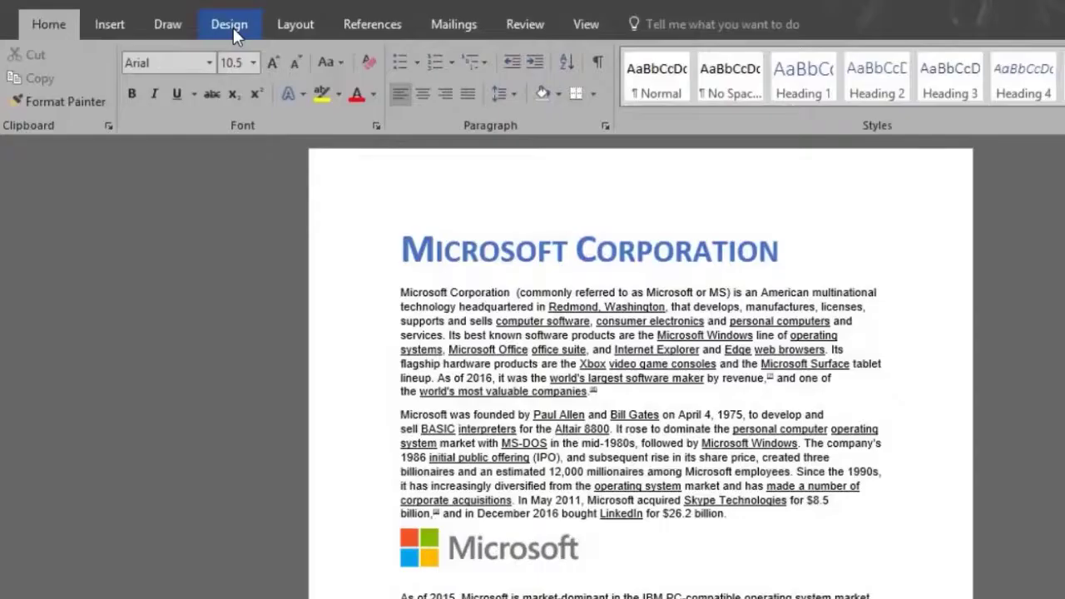
Apply the CONFIDENTIAL 1 diagonal watermark from the Design tab's Watermark gallery
left_click(233, 28)
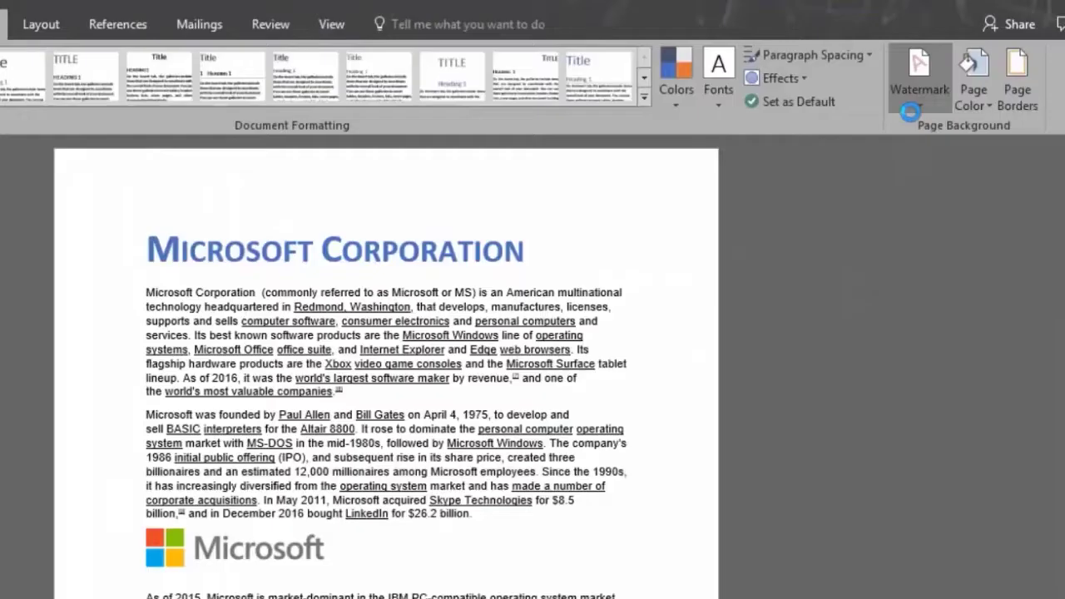
left_click(922, 100)
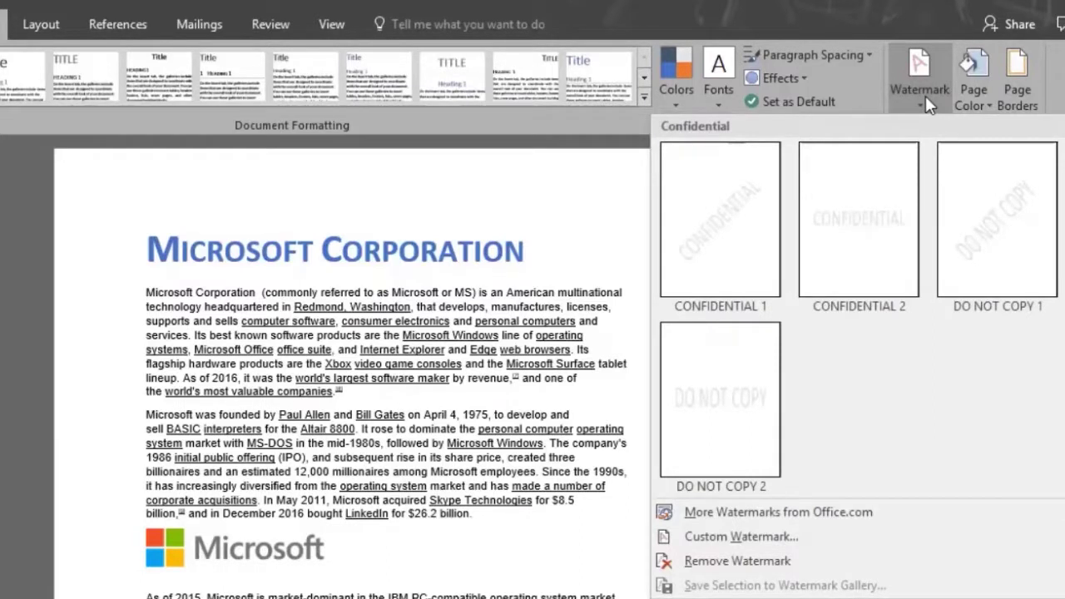
left_click(767, 275)
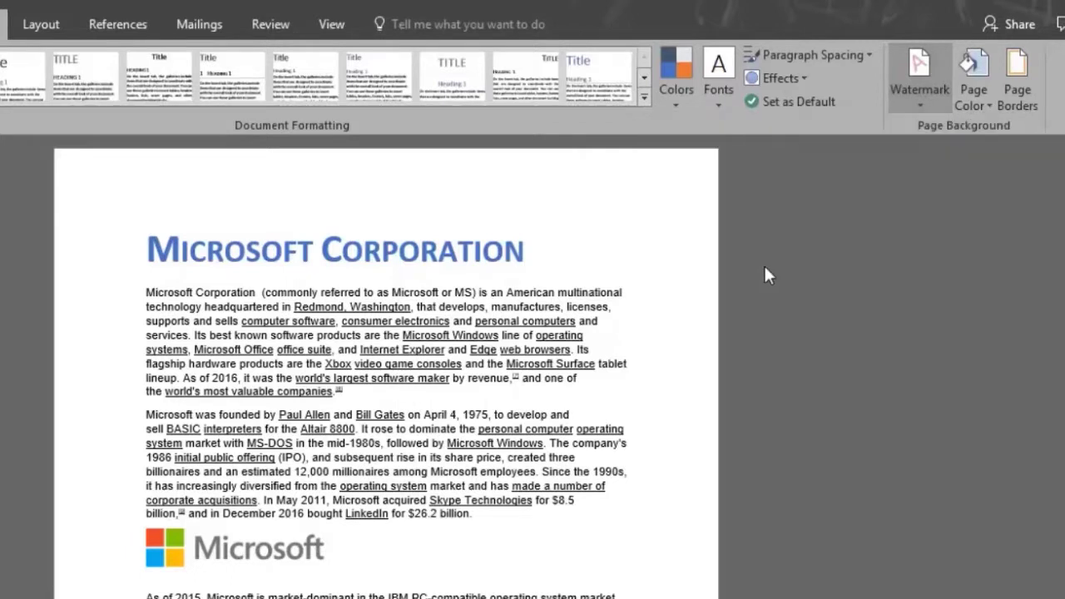
scroll(931, 287, "down", 1)
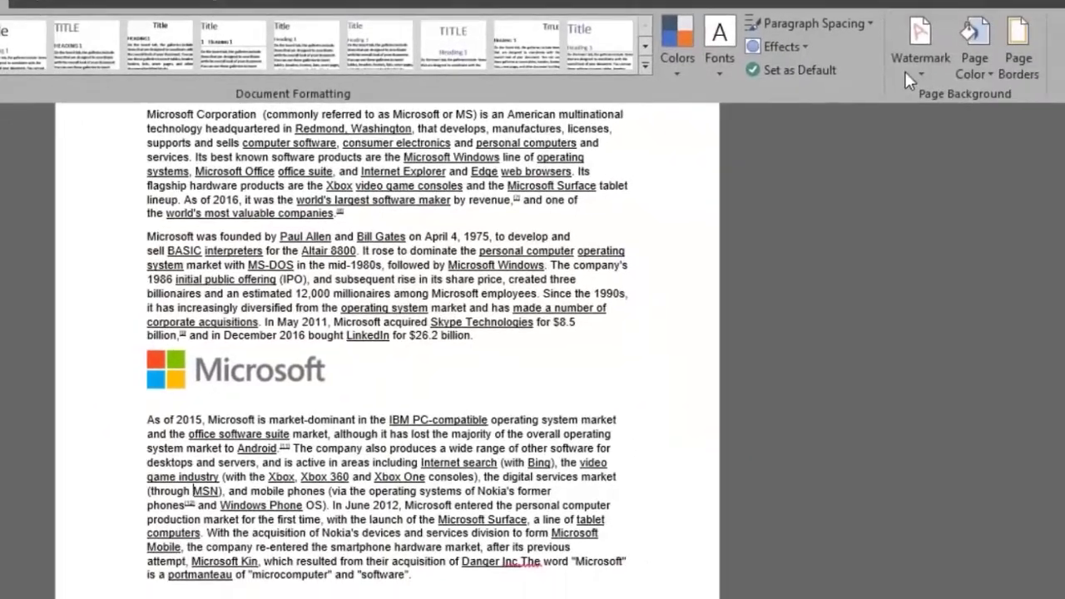
Choose a picture watermark using Burnie.png from the Mr. Burnie folder
left_click(906, 69)
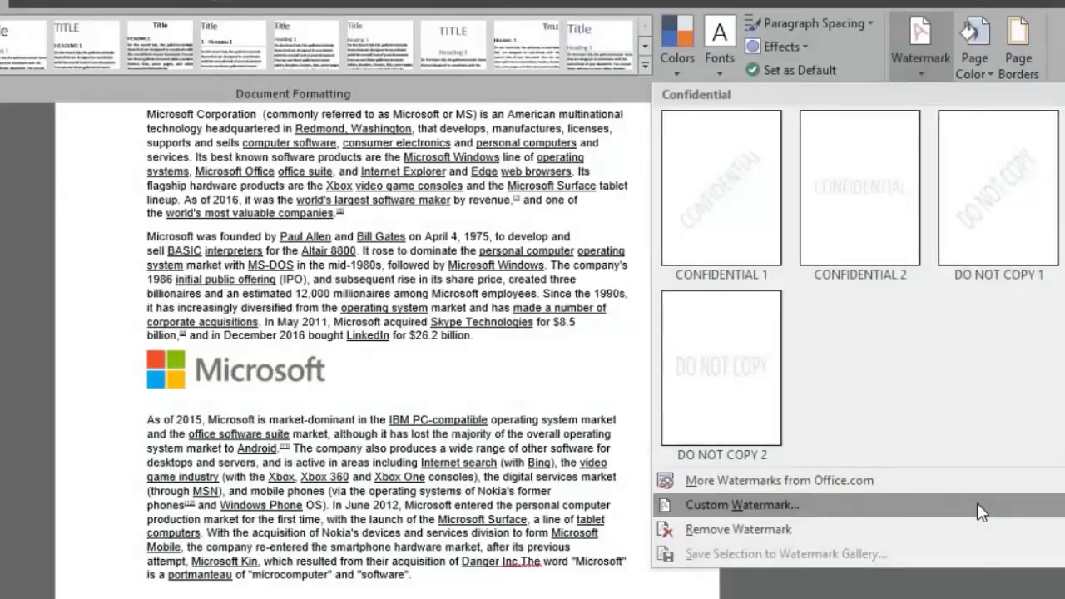
left_click(979, 505)
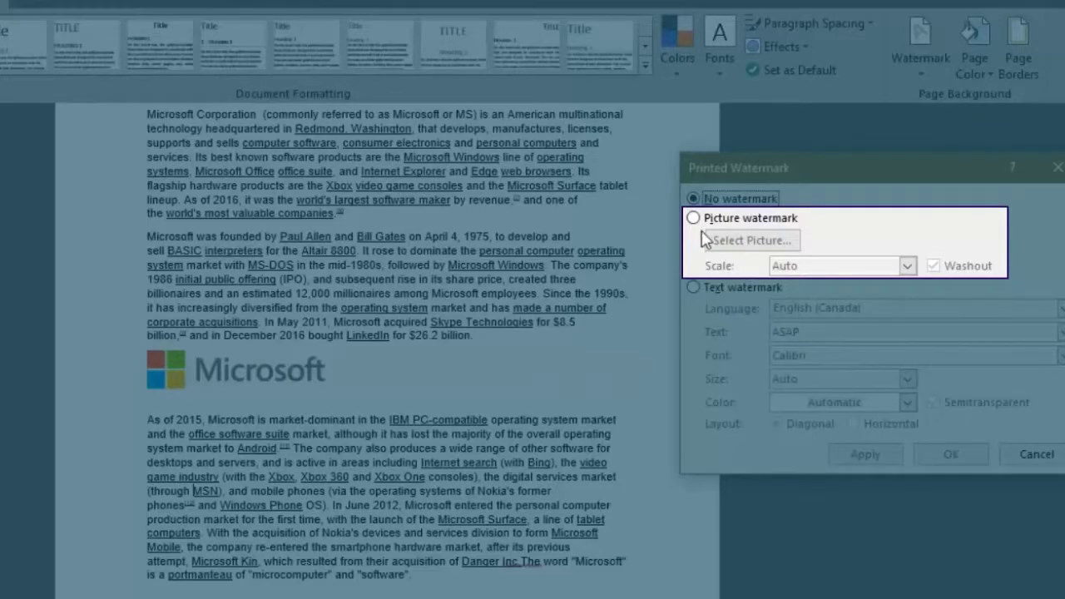
left_click(693, 218)
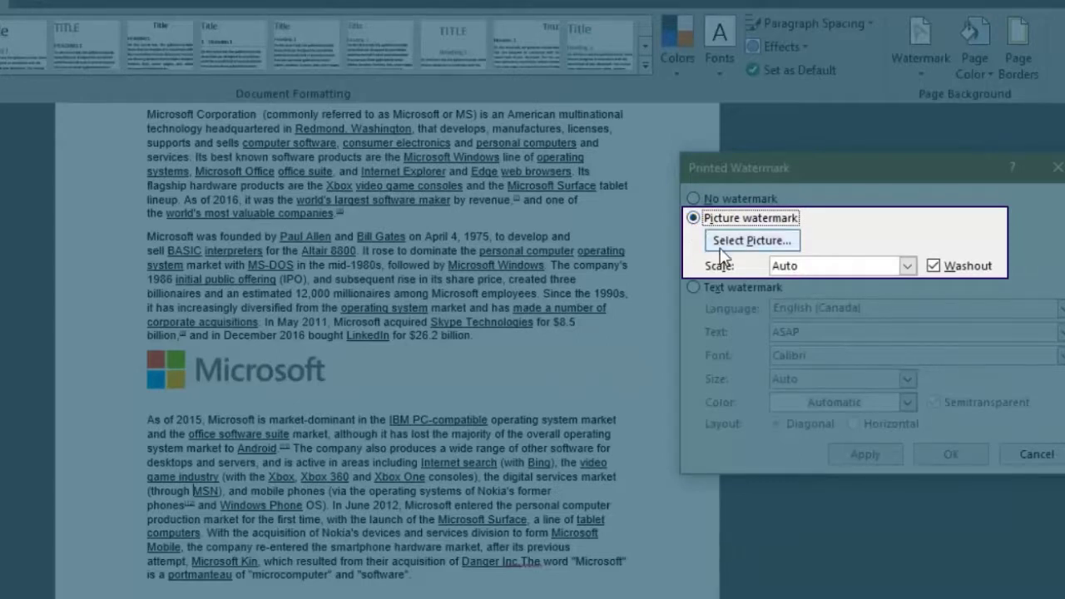
left_click(721, 246)
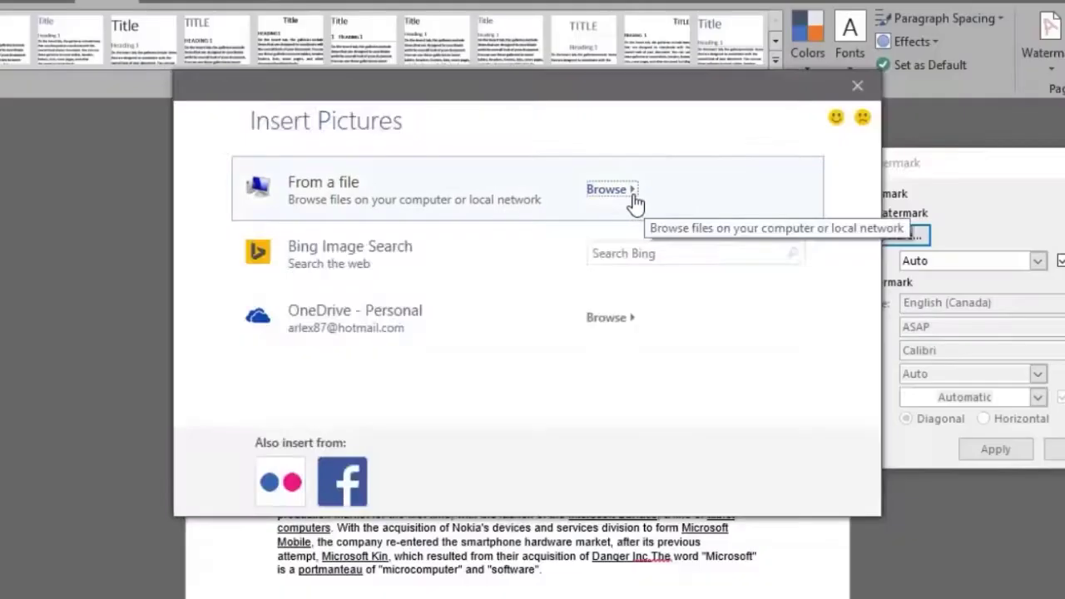
left_click(616, 192)
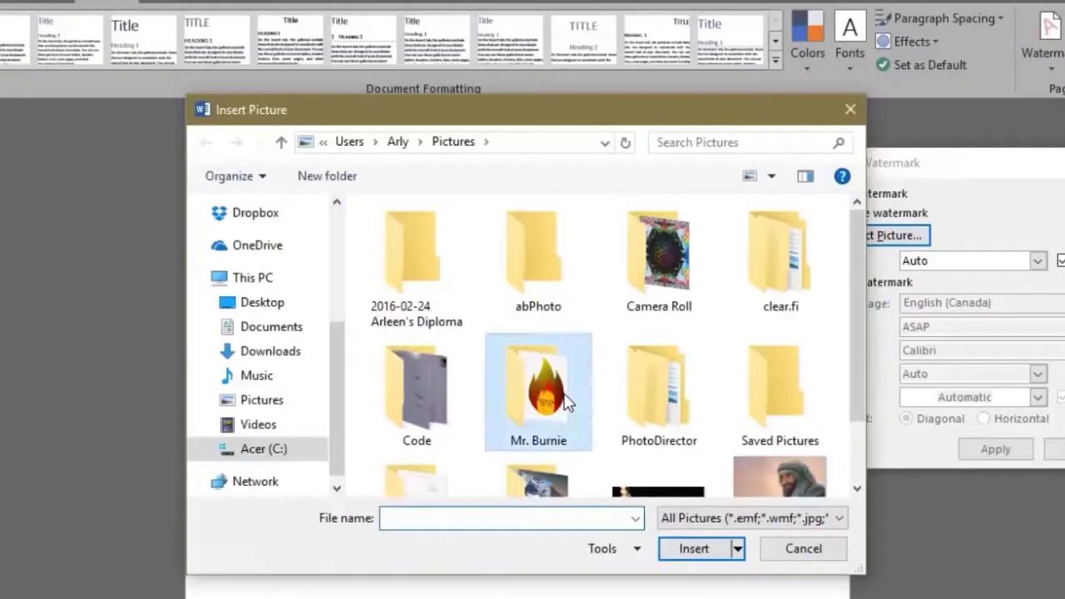
double_click(566, 401)
left_click(449, 275)
left_click(696, 550)
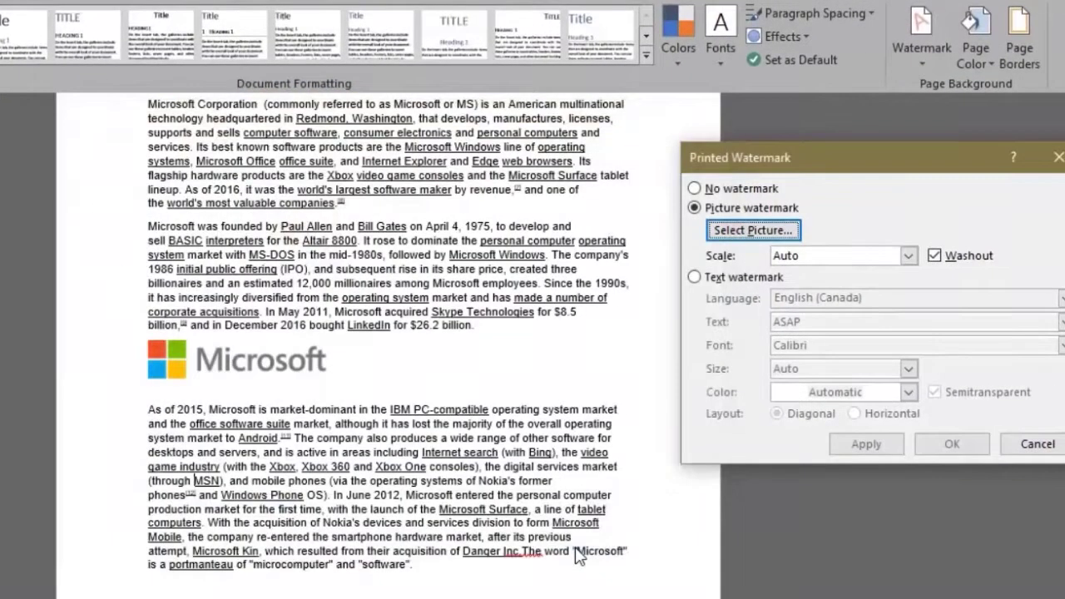
Set the watermark picture scale to 100% and turn off Washout
left_click(908, 258)
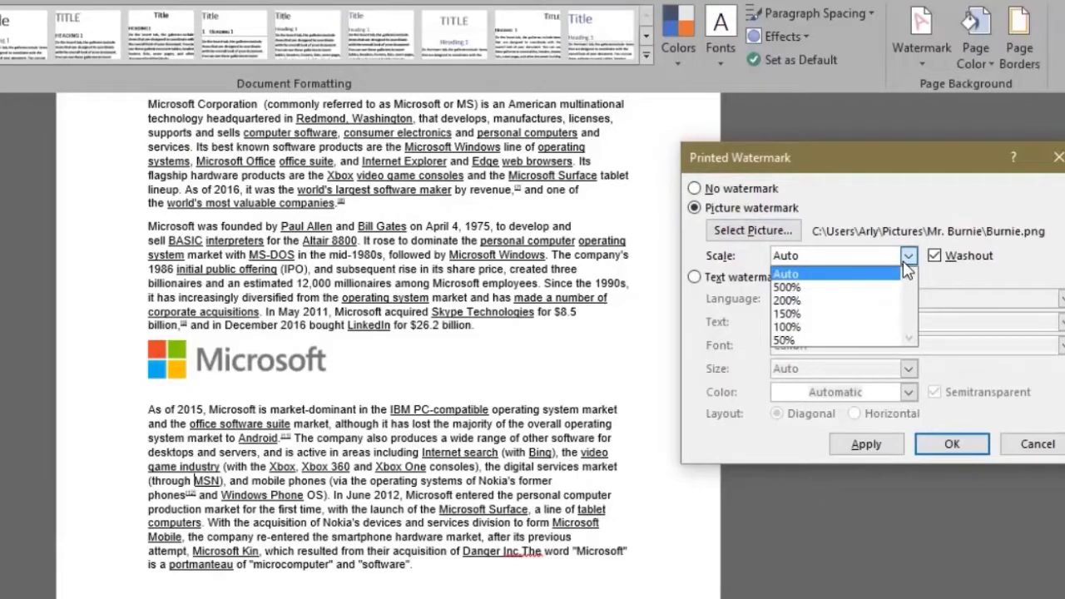
left_click(901, 326)
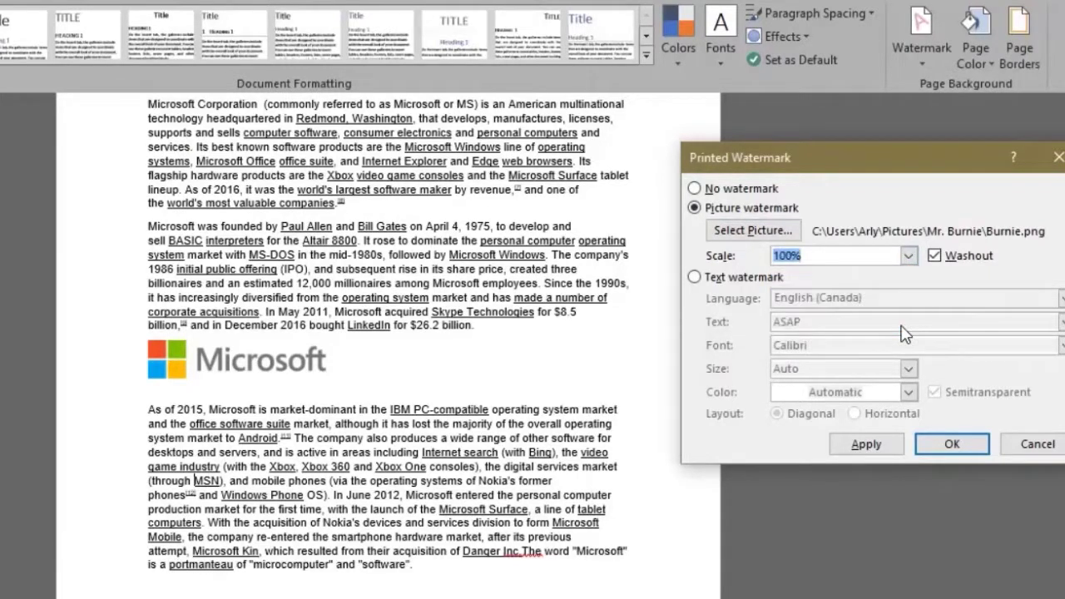
left_click(935, 257)
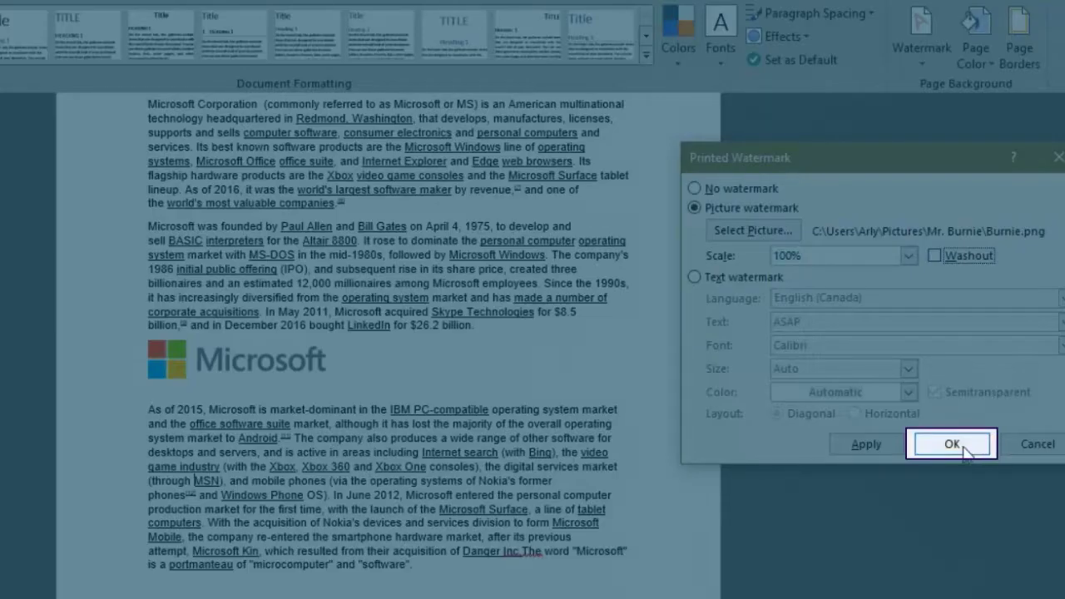
Confirm the Burnie picture watermark and scroll through the pages to check it
left_click(966, 445)
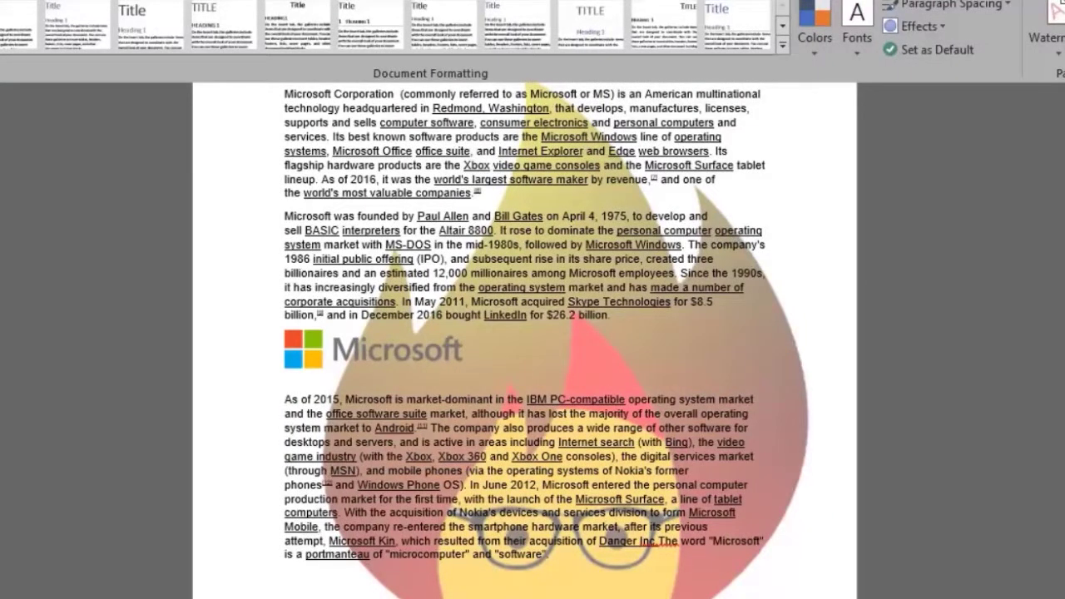
scroll(524, 333, "up", 3)
scroll(525, 332, "down", 3)
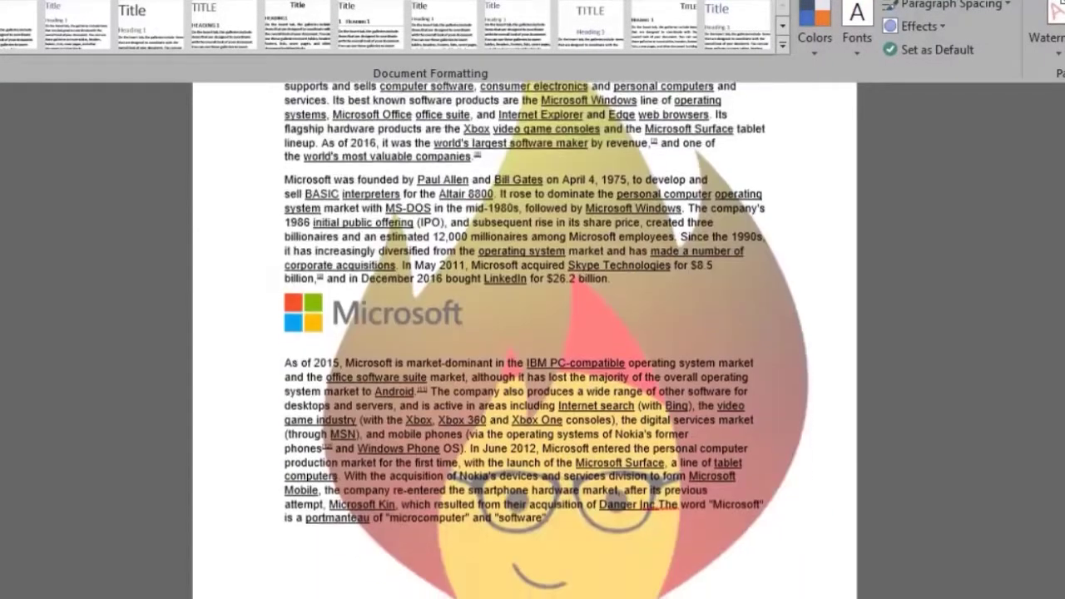
scroll(524, 333, "down", 10)
scroll(525, 333, "down", 6)
scroll(524, 333, "down", 3)
scroll(525, 333, "down", 1)
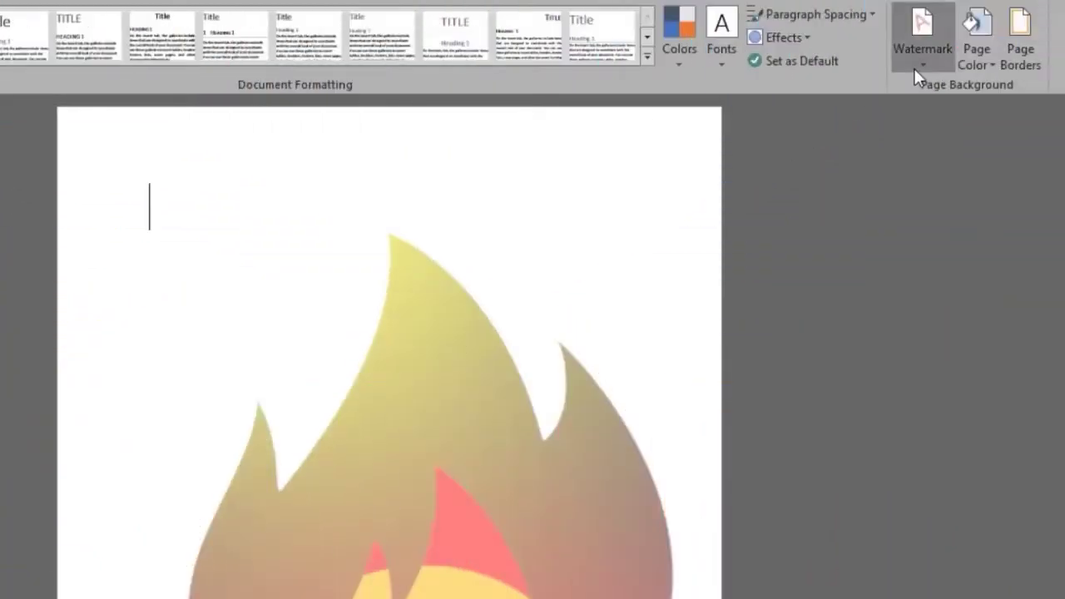
Replace the picture with a text watermark reading 'Burn to Learn' and apply it
left_click(914, 68)
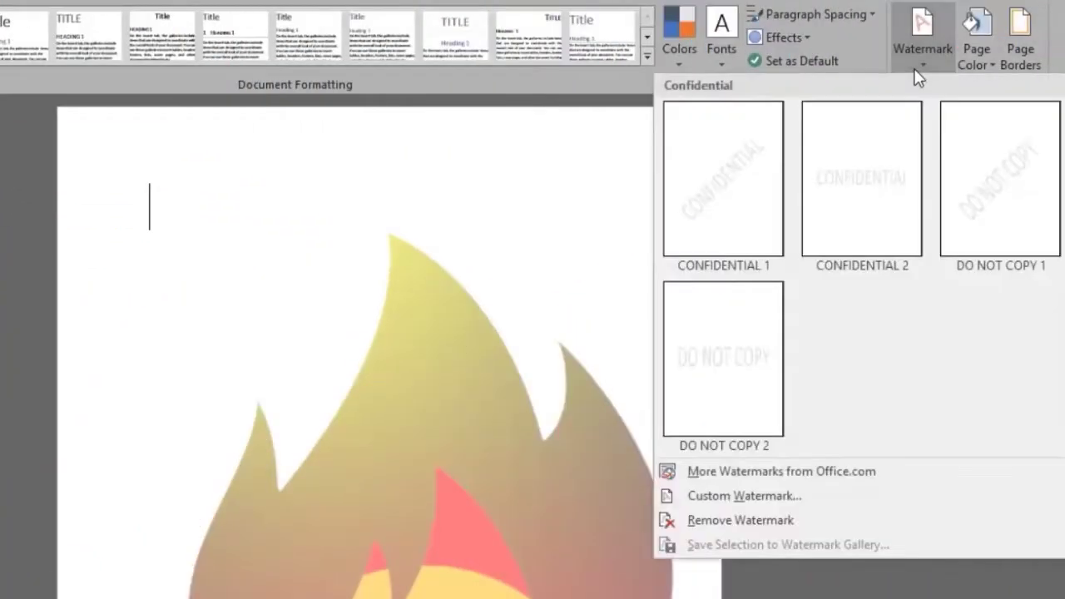
left_click(1036, 495)
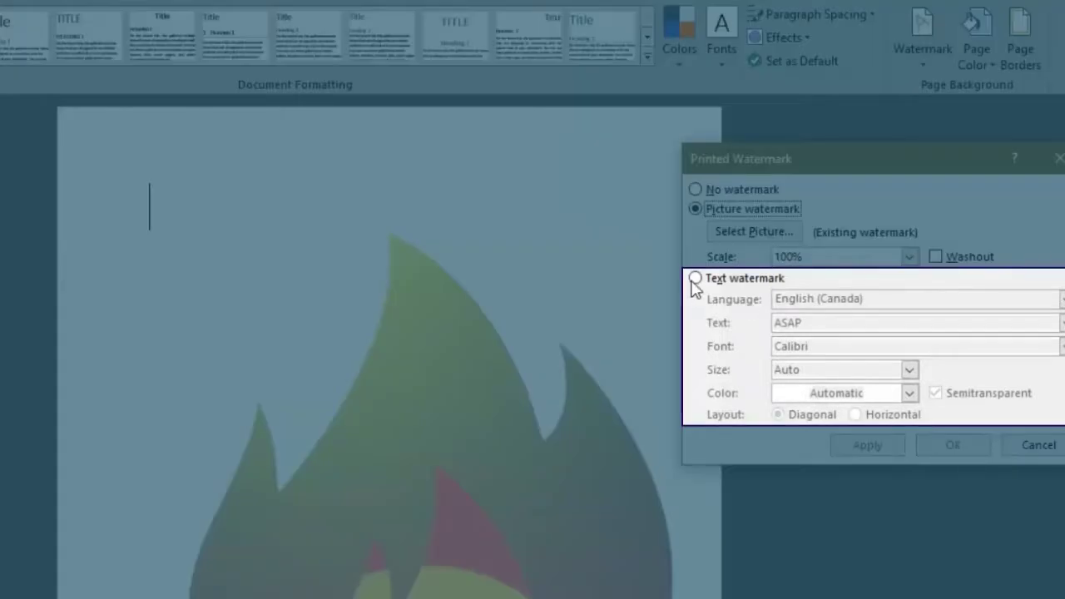
left_click(695, 279)
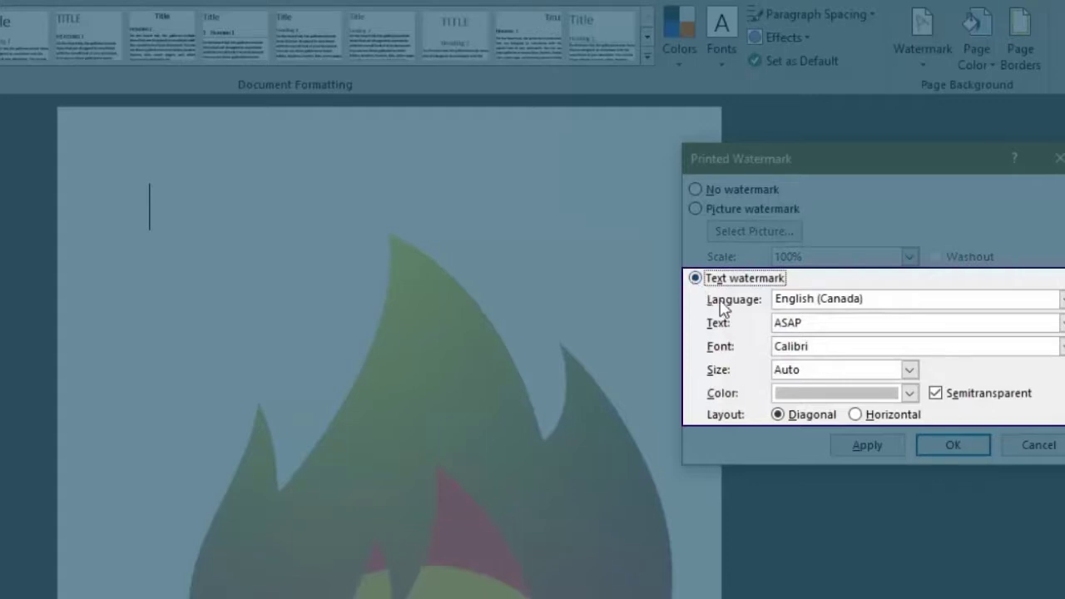
left_click_drag(828, 325, 753, 321)
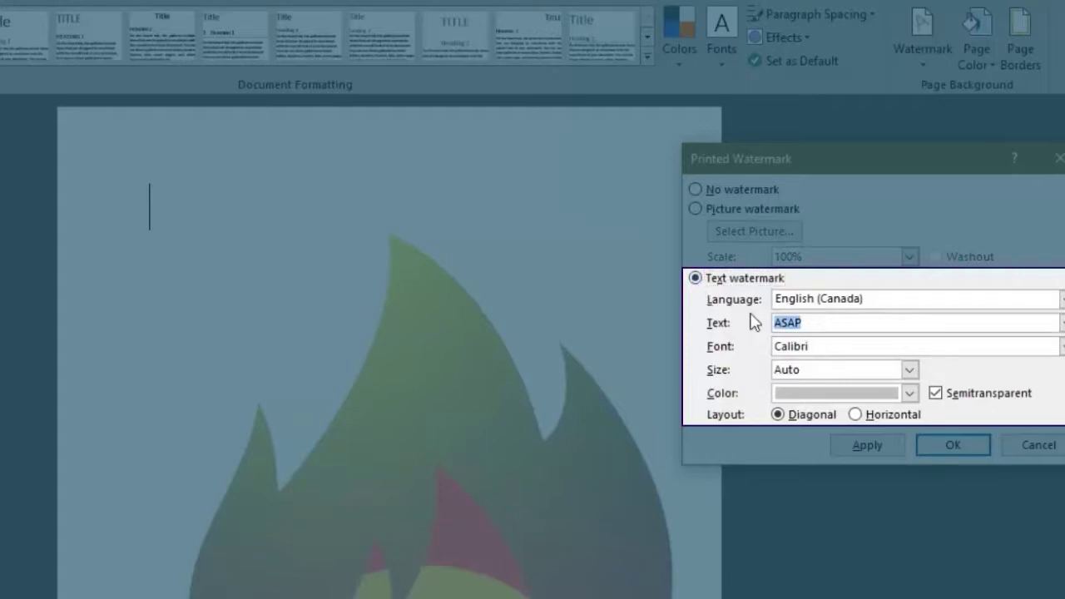
type("Burn")
type(" to Learn")
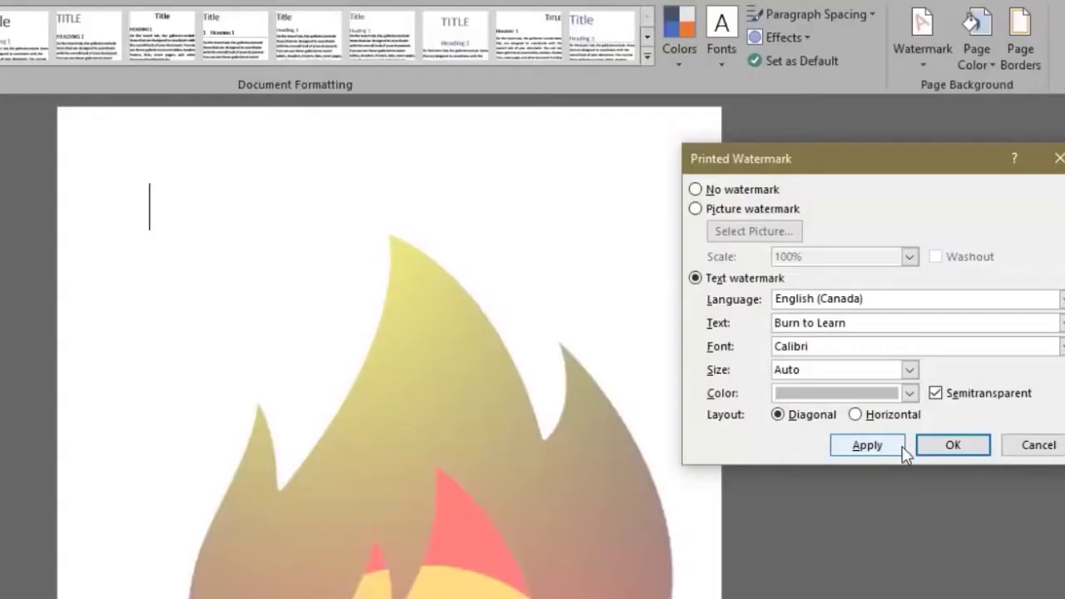
left_click(904, 452)
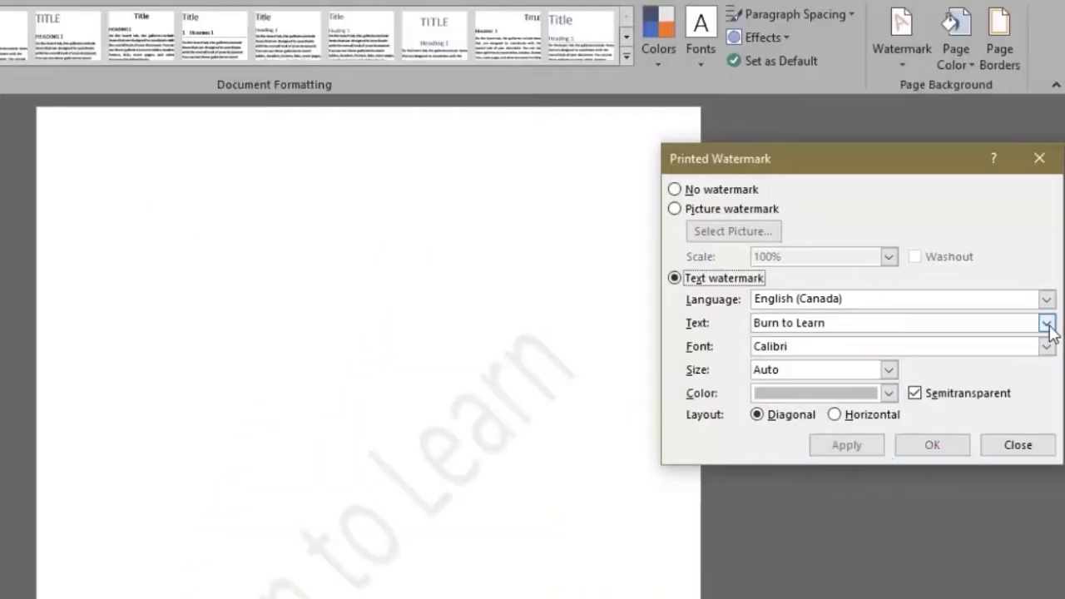
Set the watermark font to Trebuchet MS and its colour to dark red
left_click(1047, 346)
type("t")
left_click(1017, 421)
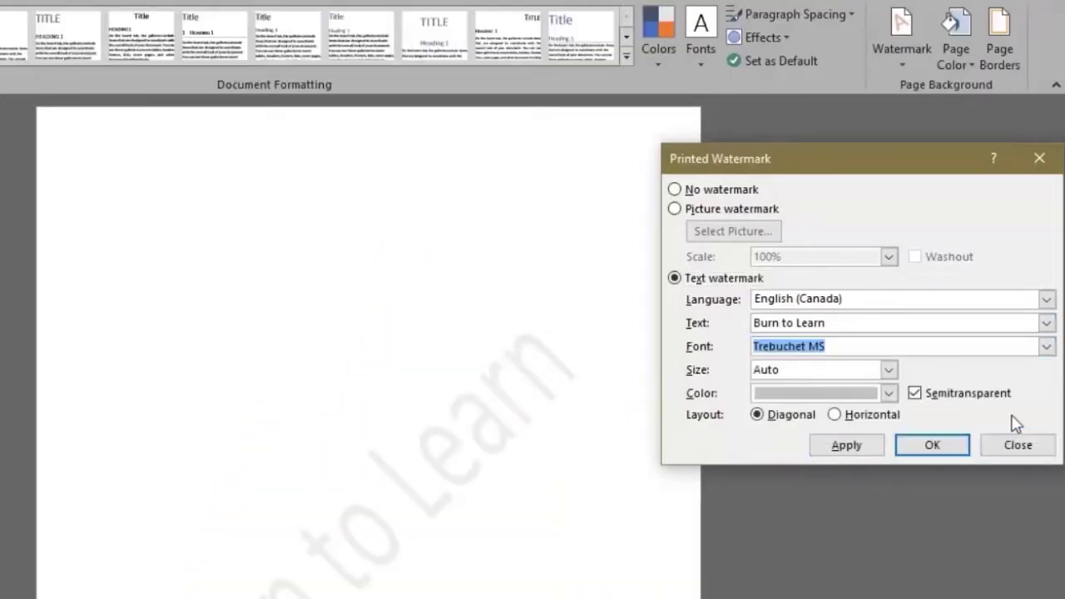
left_click(889, 392)
left_click(761, 574)
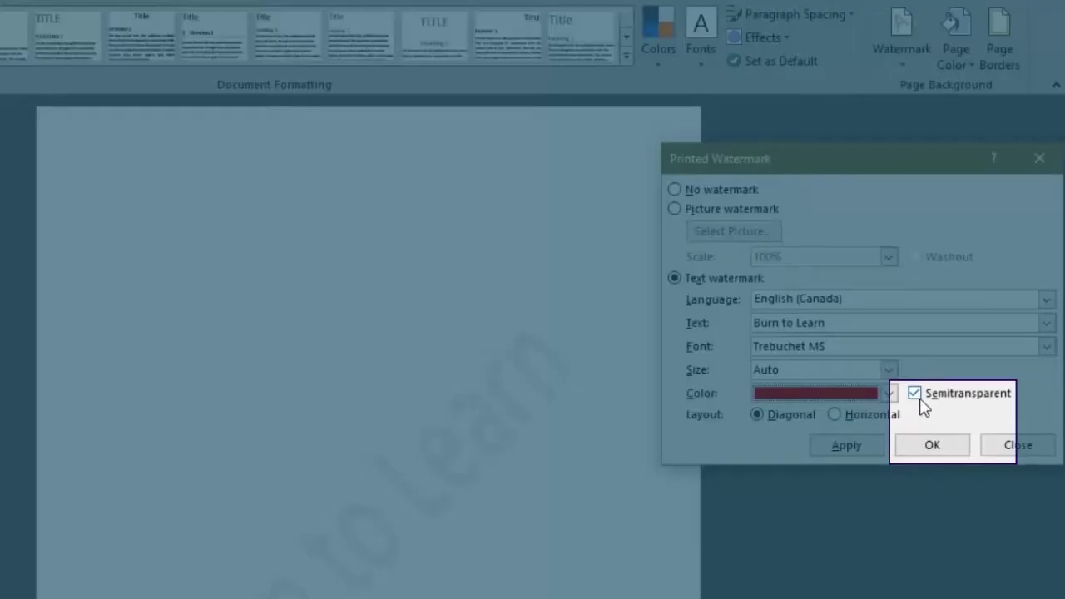